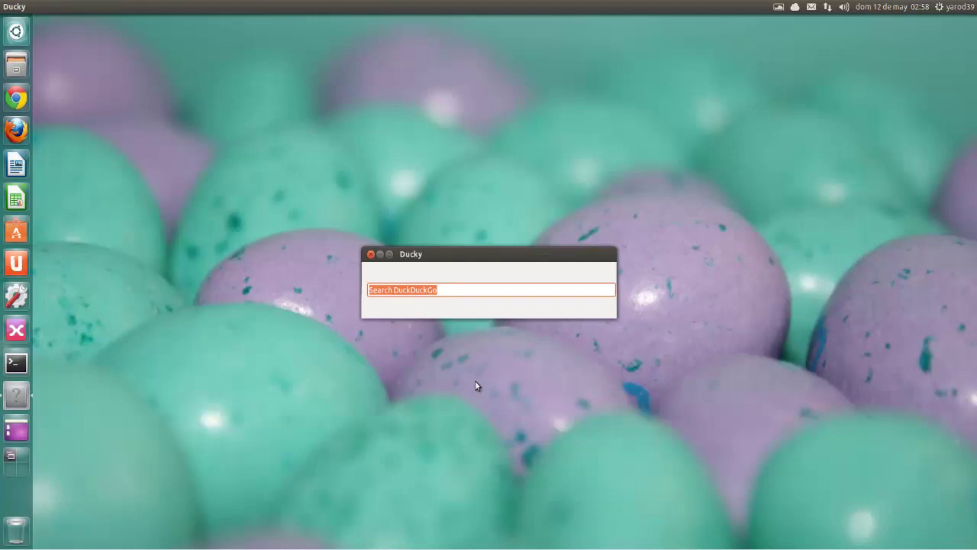
- Search DuckDuckGo for "ubuntu" from the Ducky search box and close the results page
{"action": "type", "text": "ubun"}
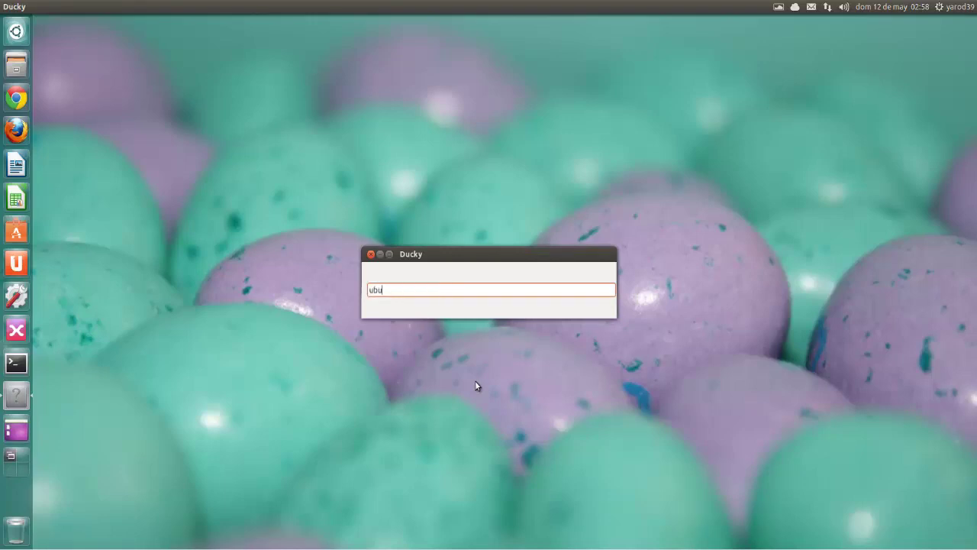
{"action": "type", "text": "tu"}
{"action": "key", "text": "Return"}
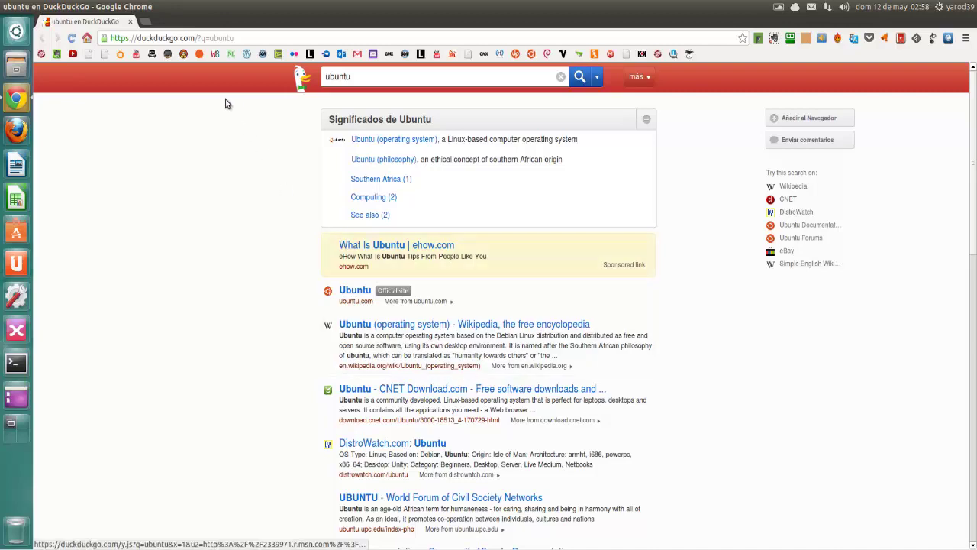
{"action": "left_click", "coordinate": [131, 22]}
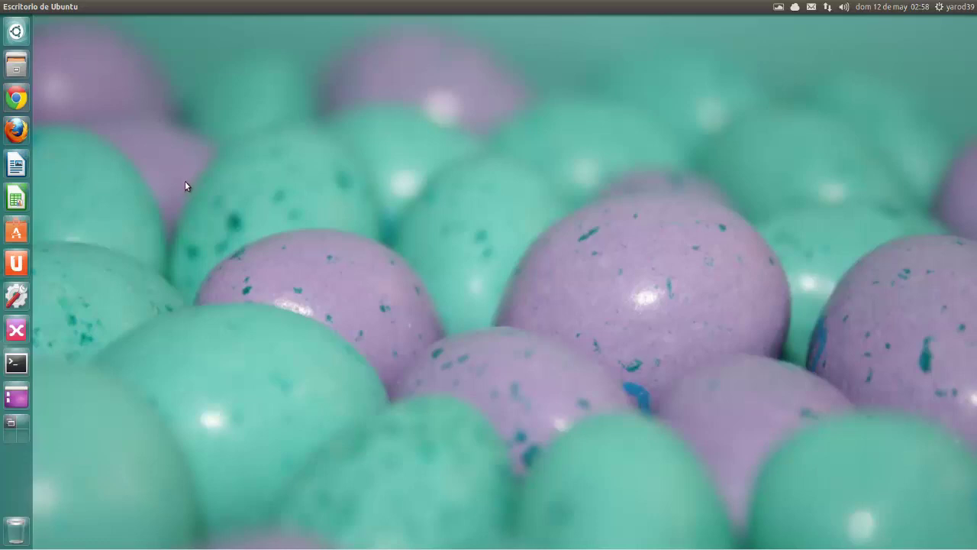
- Open the home folder in the file manager and show its hidden files
{"action": "right_click", "coordinate": [31, 72]}
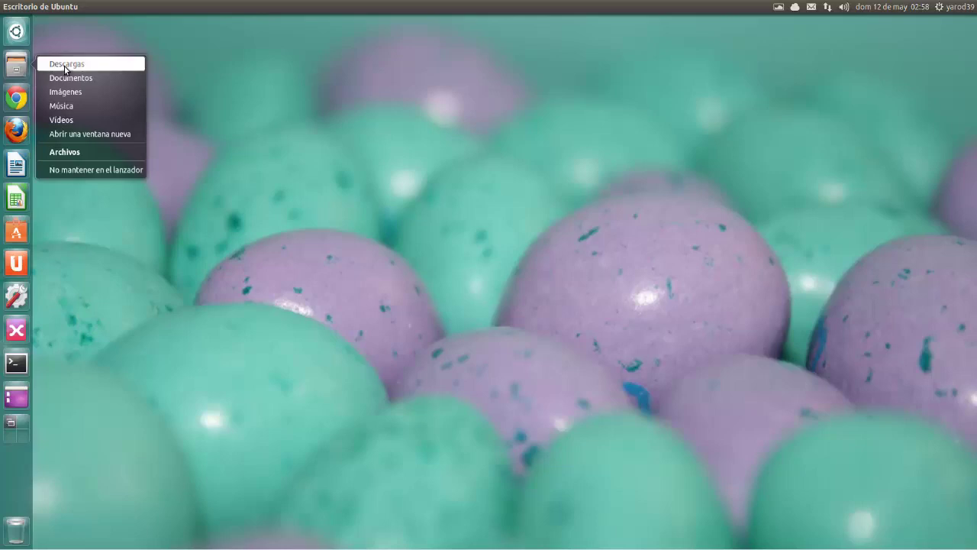
{"action": "left_click", "coordinate": [79, 152]}
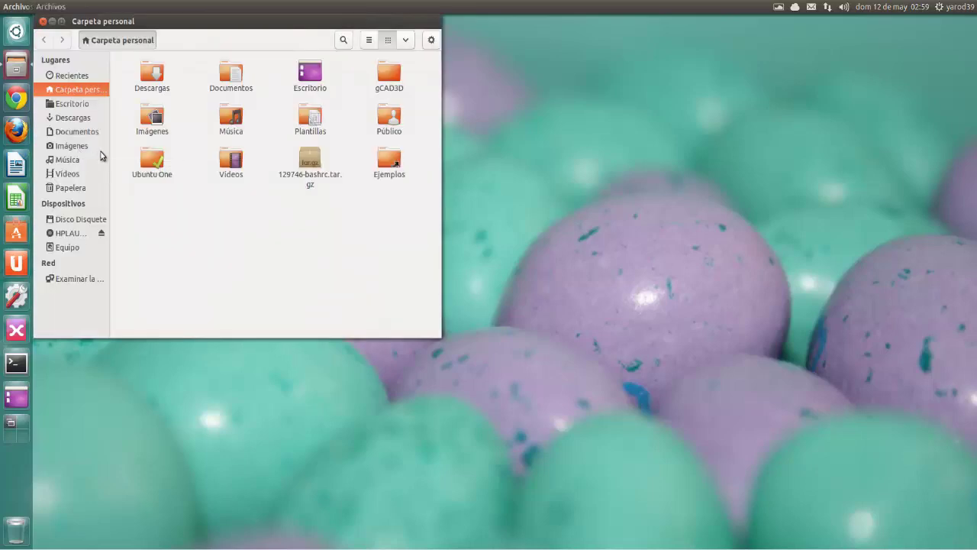
{"action": "left_click_drag", "start_coordinate": [155, 25], "coordinate": [320, 74]}
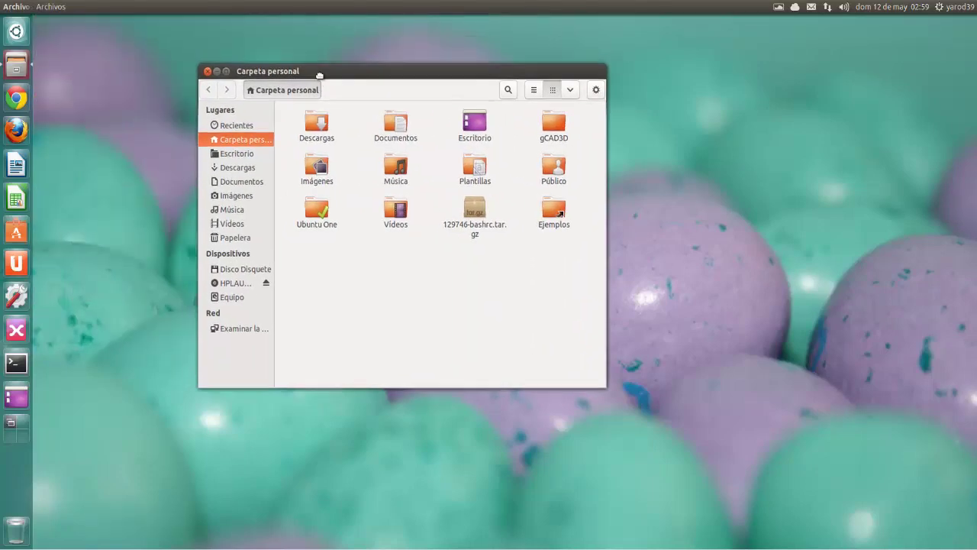
{"action": "left_click", "coordinate": [571, 92]}
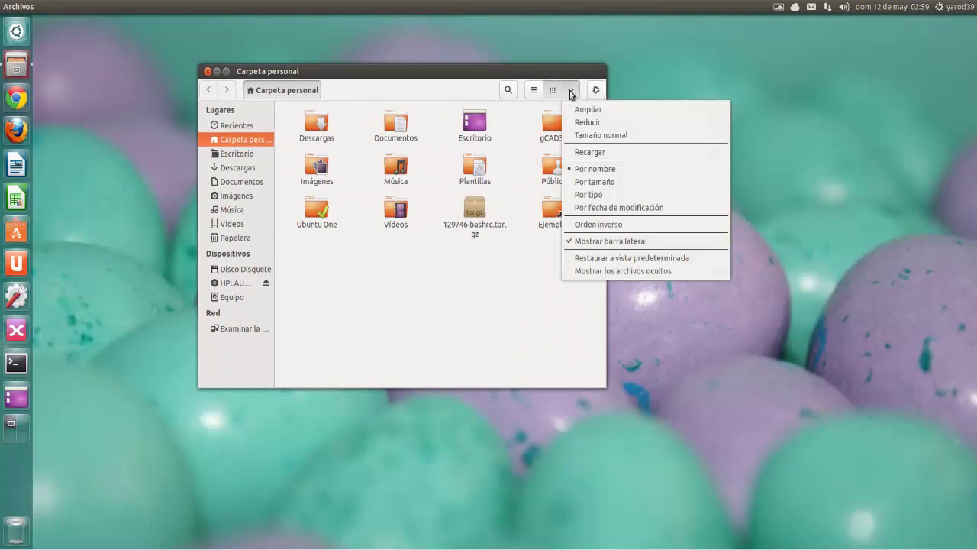
{"action": "left_click", "coordinate": [618, 270]}
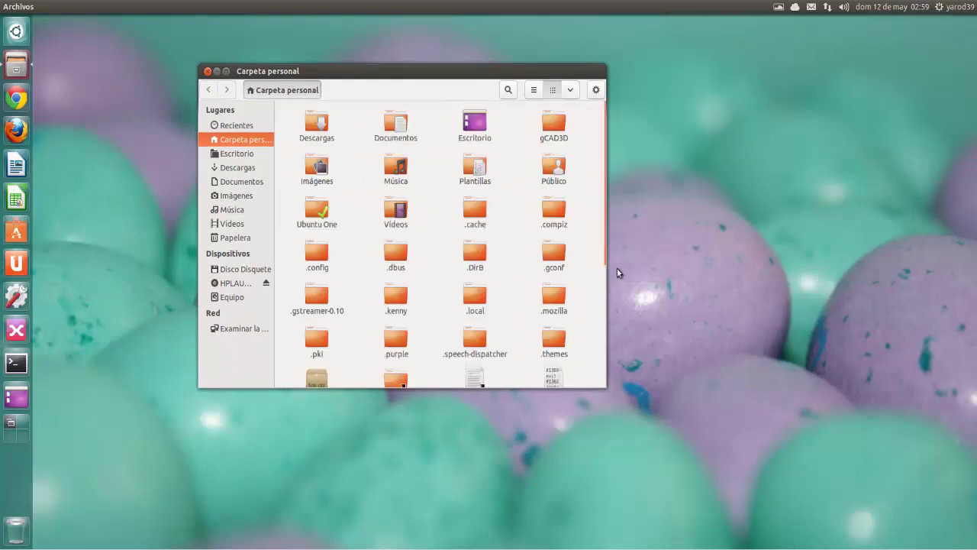
- Go into the .local/share/nautilus/scripts folder within the home folder
{"action": "double_click", "coordinate": [477, 298]}
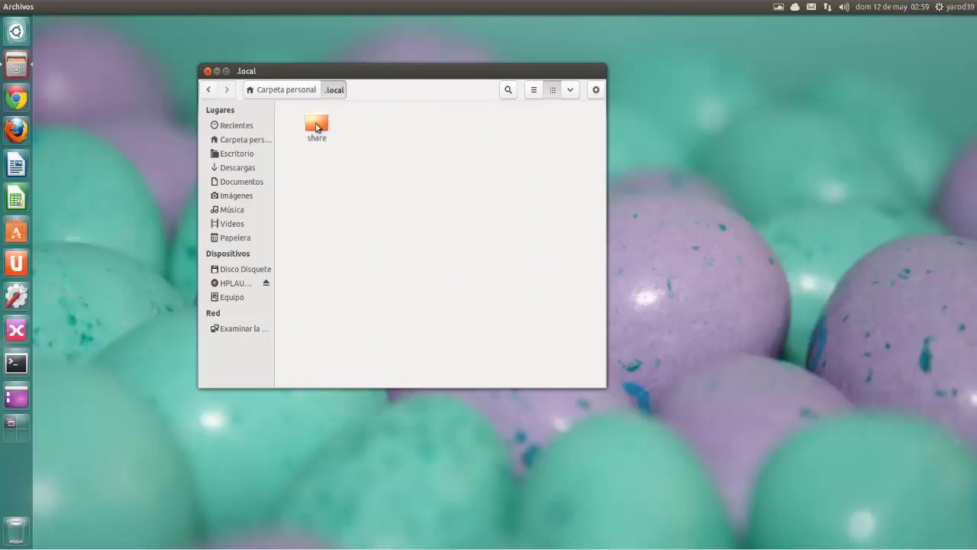
{"action": "double_click", "coordinate": [316, 126]}
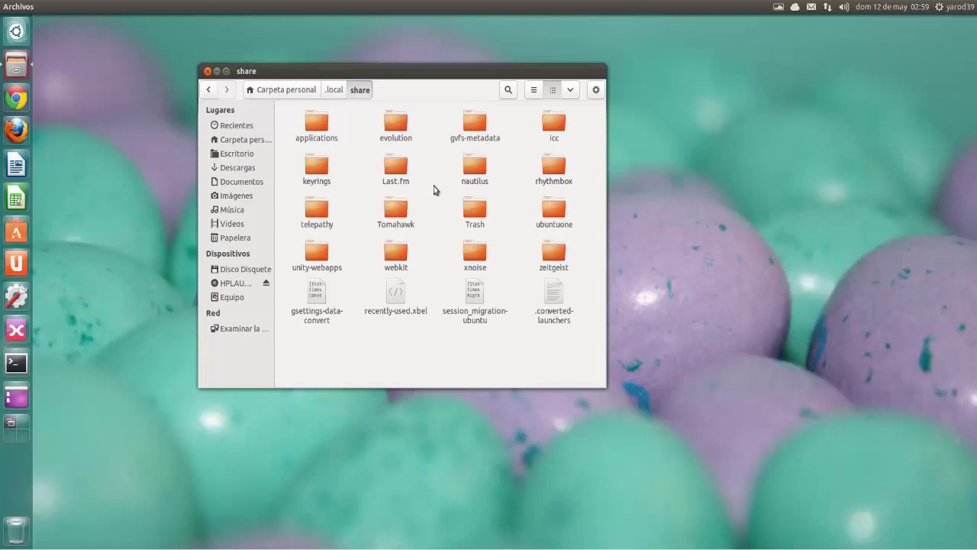
{"action": "double_click", "coordinate": [475, 168]}
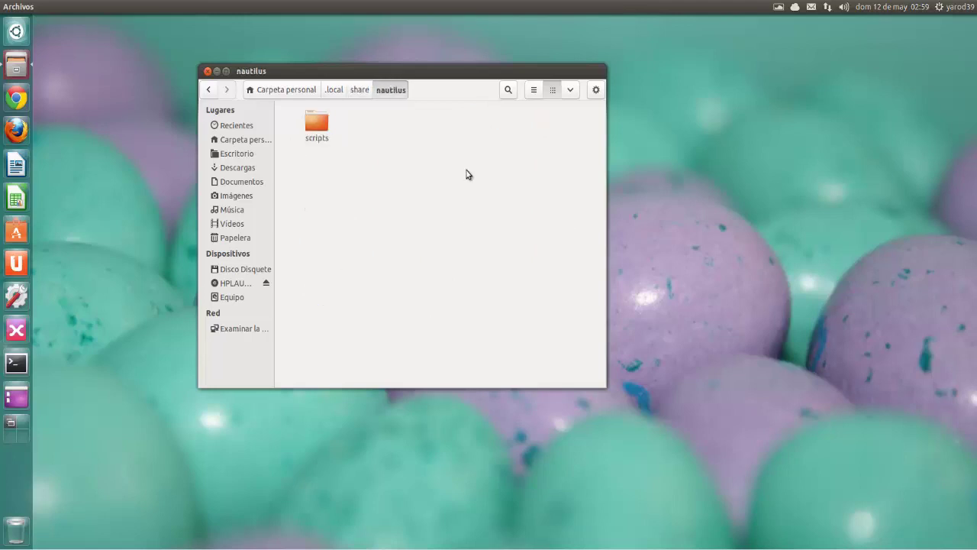
{"action": "double_click", "coordinate": [315, 124]}
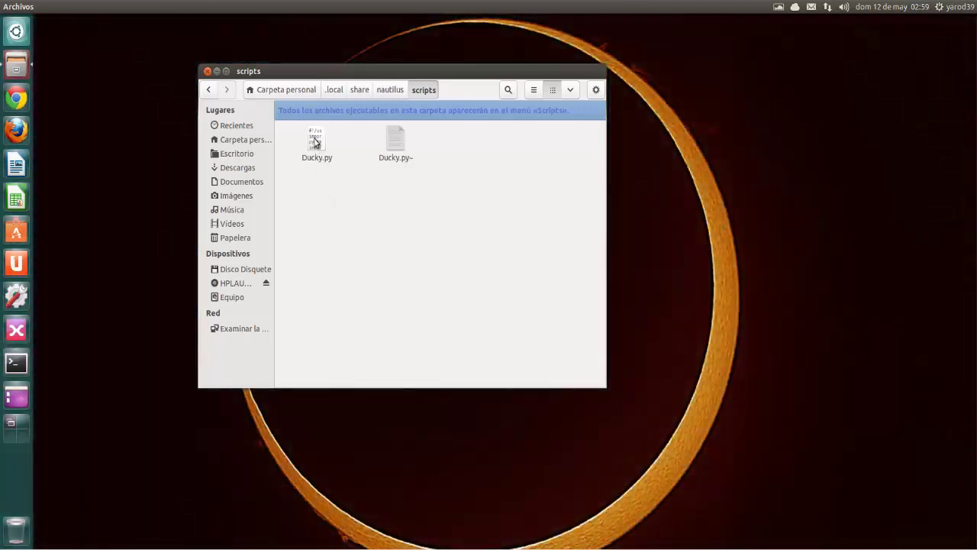
- Open Ducky.py in the text editor, review its code through to the end, and close the editor
{"action": "left_click", "coordinate": [314, 142]}
{"action": "double_click", "coordinate": [315, 142]}
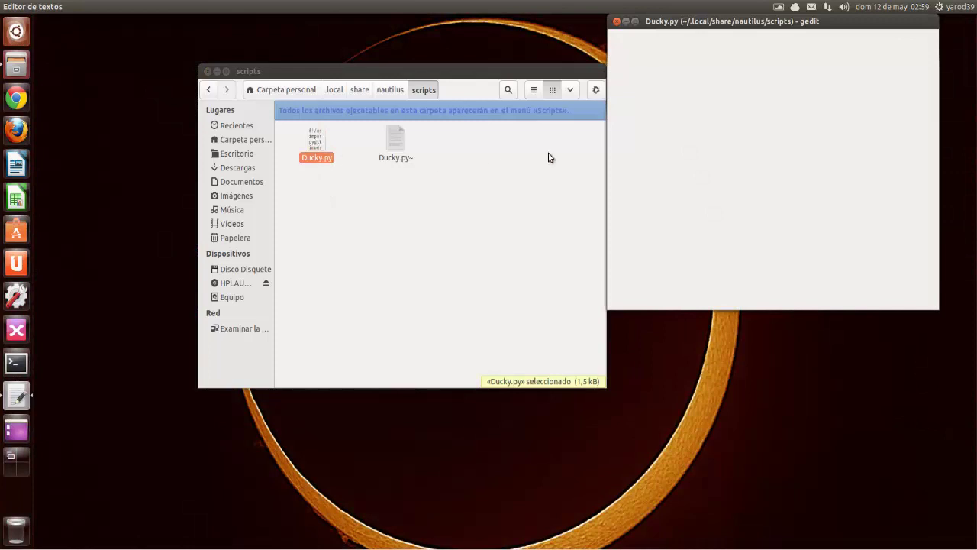
{"action": "left_click_drag", "start_coordinate": [666, 21], "coordinate": [416, 116]}
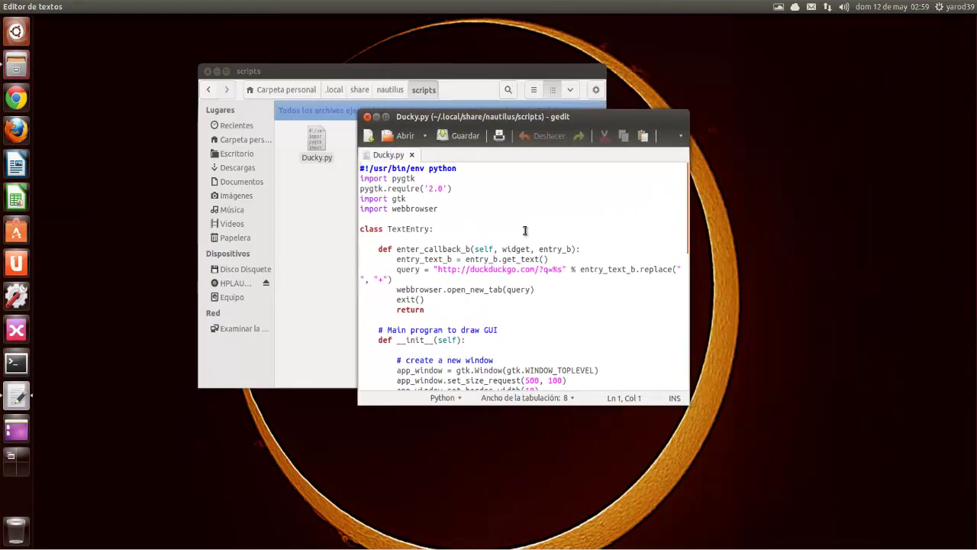
{"action": "left_click", "coordinate": [385, 116]}
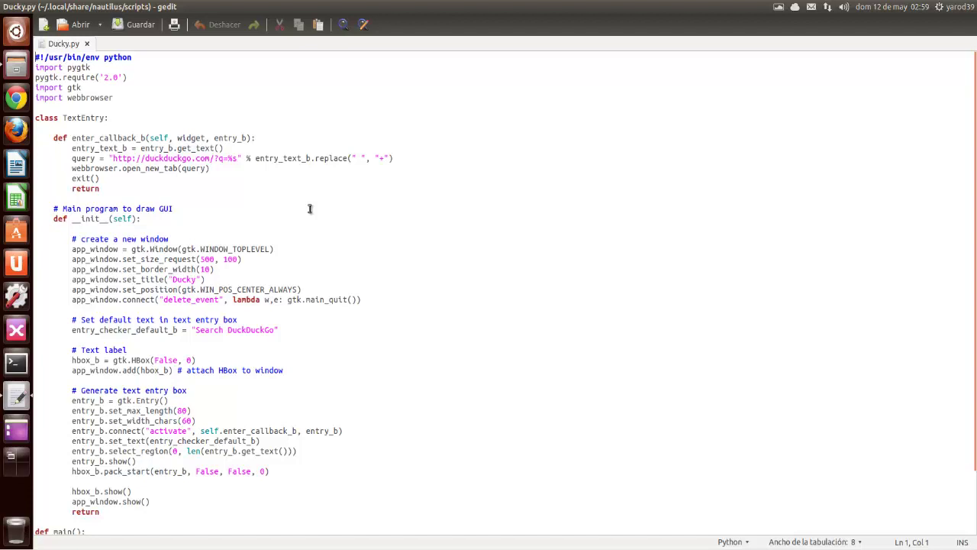
{"action": "scroll", "coordinate": [310, 208], "scroll_direction": "down", "scroll_amount": 3}
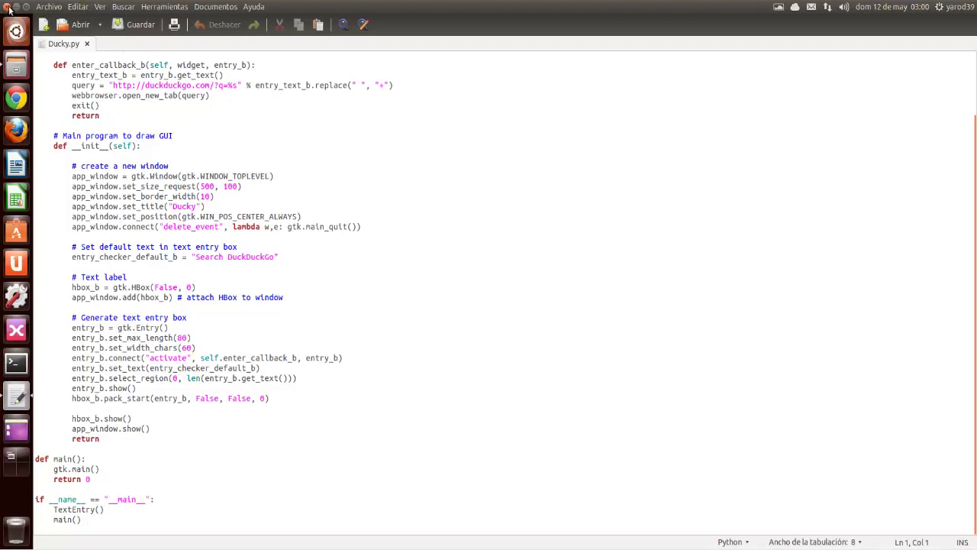
{"action": "left_click", "coordinate": [6, 7]}
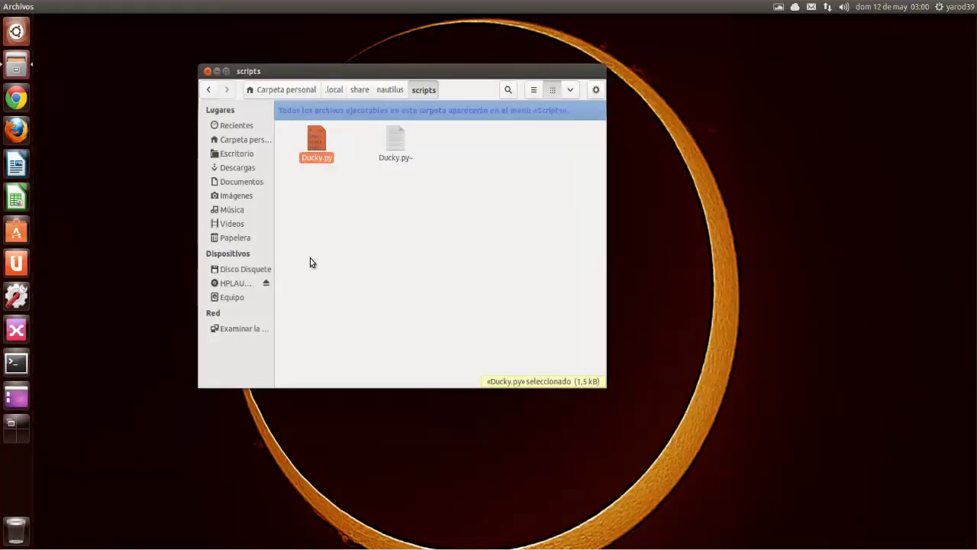
{"action": "right_click", "coordinate": [334, 202]}
{"action": "left_click", "coordinate": [367, 255]}
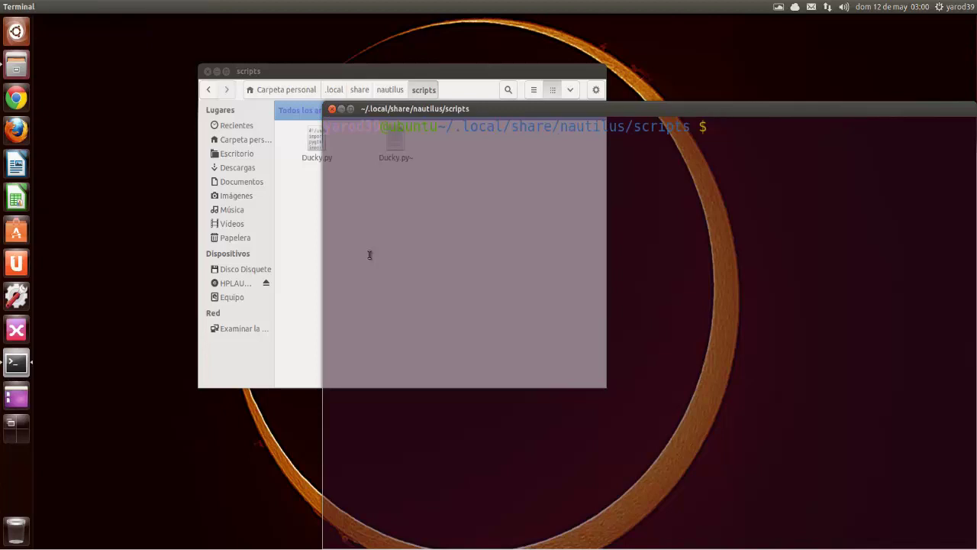
{"action": "type", "text": "chmod +d "}
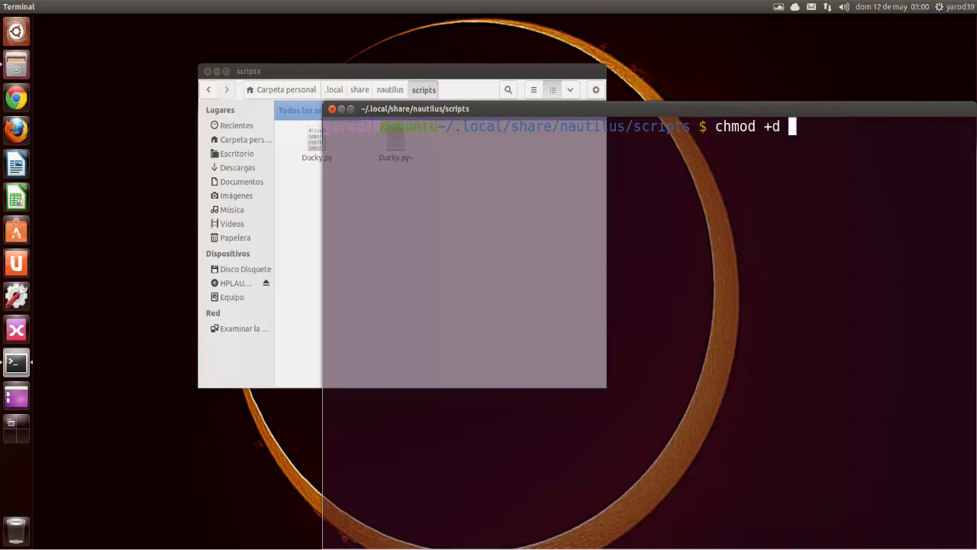
{"action": "type", "text": "Ducky."}
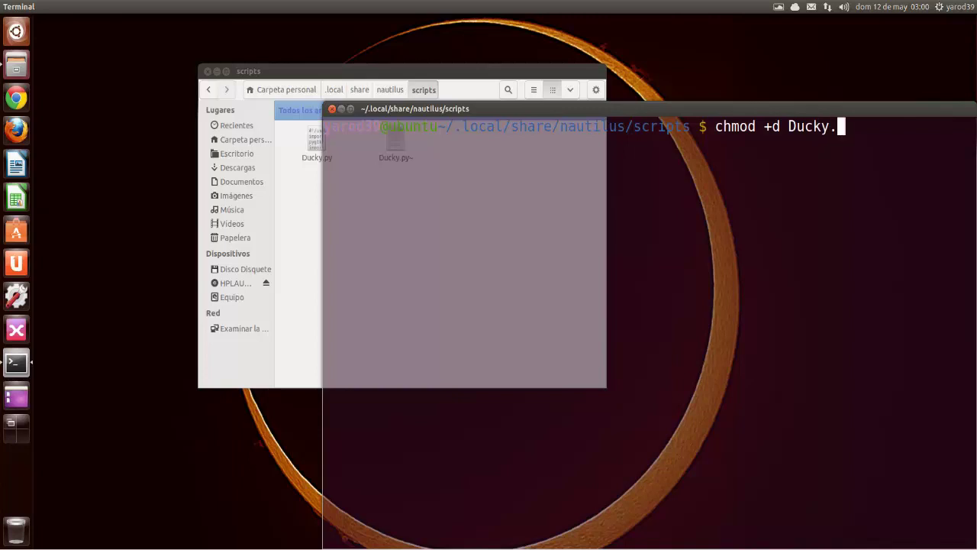
{"action": "type", "text": "py"}
{"action": "key", "text": "BackSpace"}
{"action": "key", "text": "BackSpace"}
{"action": "key", "text": "BackSpace"}
{"action": "key", "text": "BackSpace"}
{"action": "key", "text": "BackSpace"}
{"action": "key", "text": "BackSpace"}
{"action": "key", "text": "BackSpace"}
{"action": "key", "text": "BackSpace"}
{"action": "key", "text": "BackSpace"}
{"action": "key", "text": "BackSpace"}
{"action": "key", "text": "BackSpace"}
{"action": "key", "text": "BackSpace"}
{"action": "key", "text": "BackSpace"}
{"action": "key", "text": "BackSpace"}
{"action": "key", "text": "BackSpace"}
{"action": "key", "text": "BackSpace"}
{"action": "key", "text": "BackSpace"}
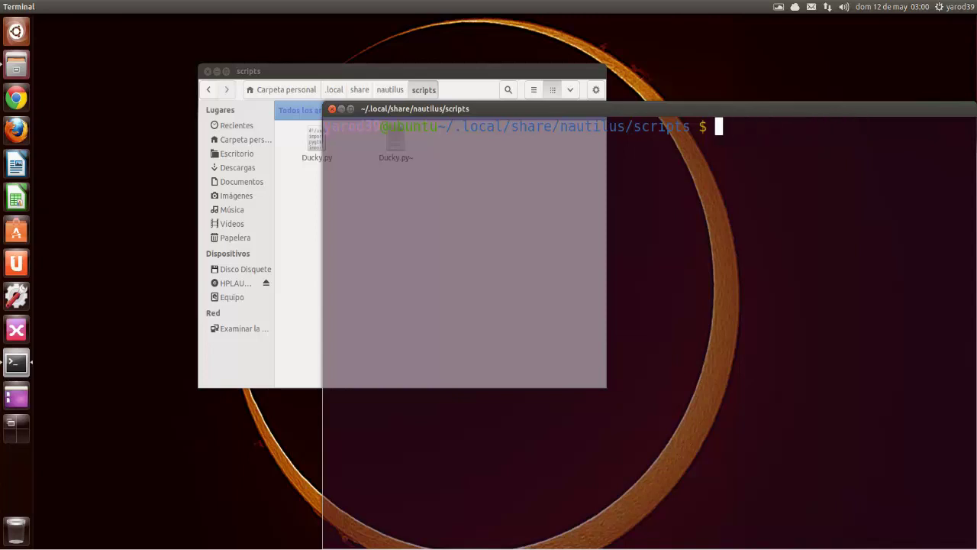
{"action": "left_click", "coordinate": [332, 110]}
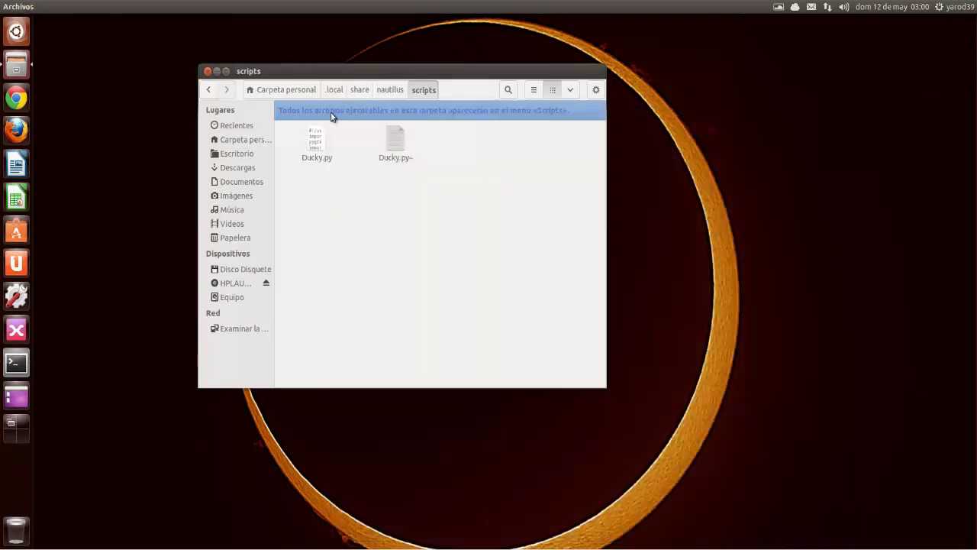
- Close the scripts folder window, and call up the Ducky search box briefly before closing it
{"action": "left_click", "coordinate": [208, 71]}
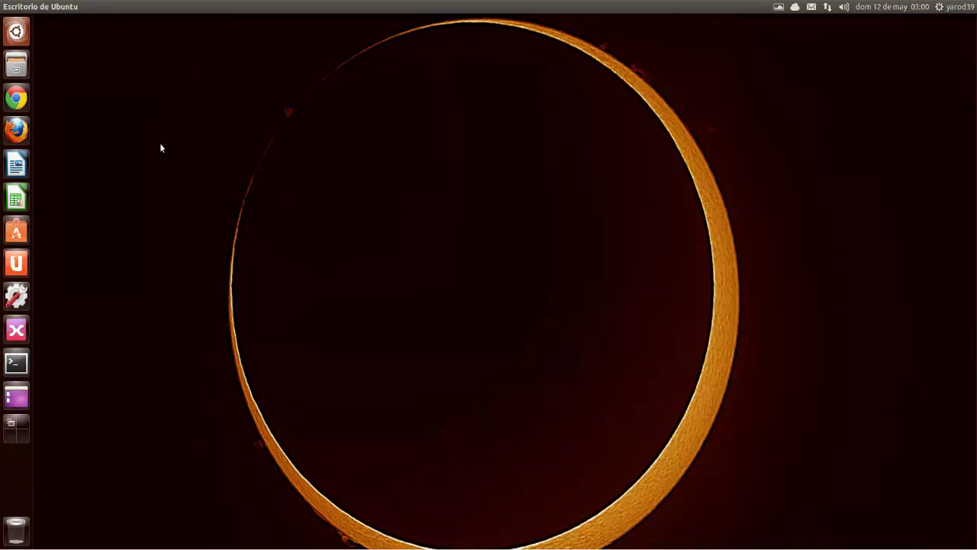
{"action": "key", "text": "ctrl+alt+d"}
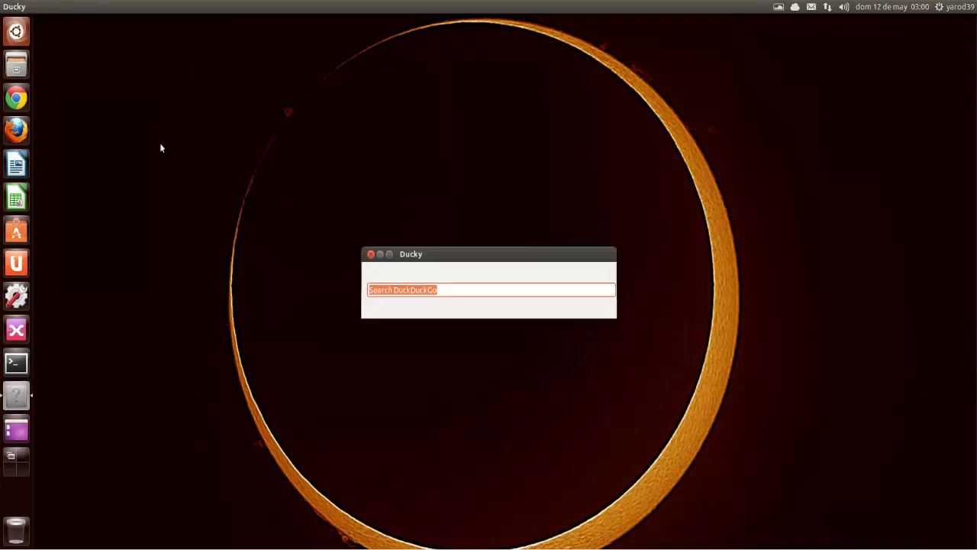
{"action": "left_click", "coordinate": [371, 253]}
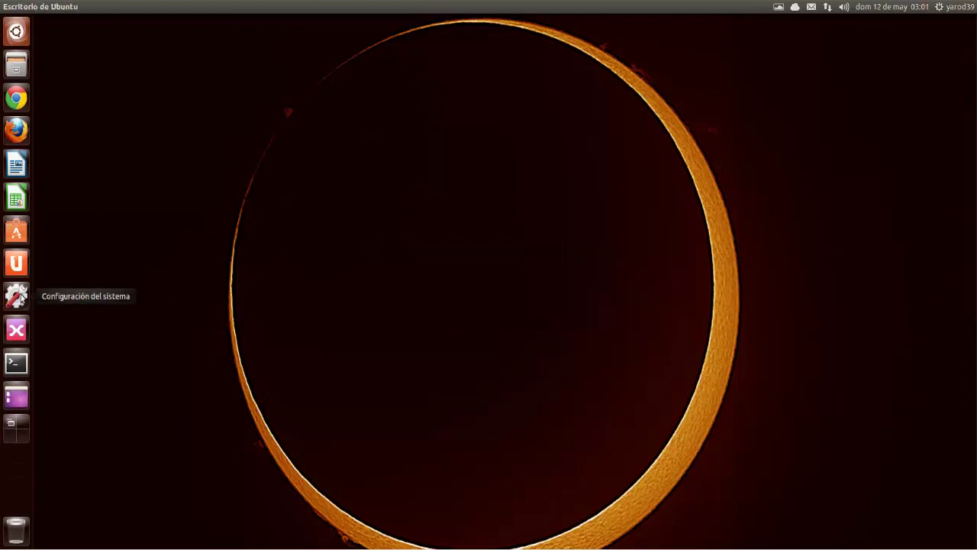
- Open the custom keyboard shortcuts in the system's keyboard settings
{"action": "left_click", "coordinate": [17, 296]}
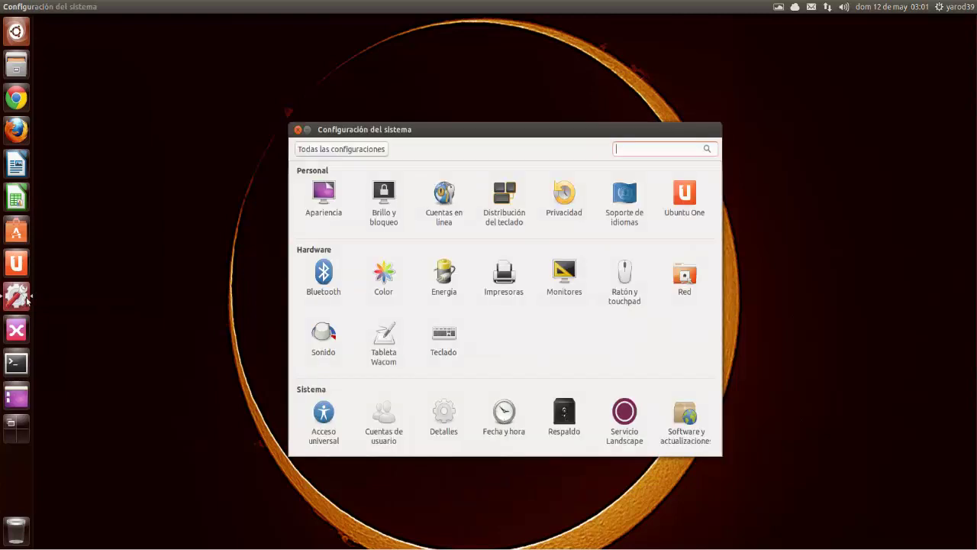
{"action": "left_click", "coordinate": [444, 338]}
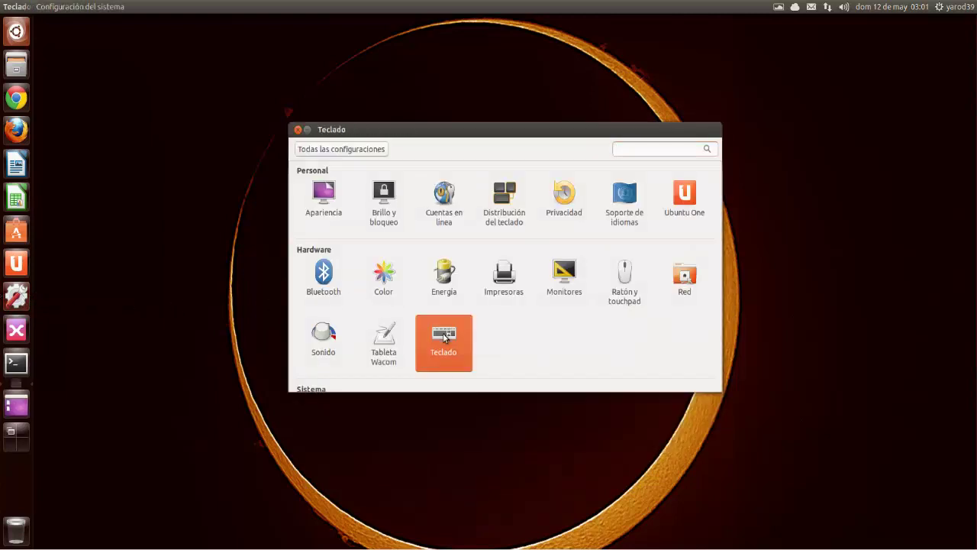
{"action": "left_click", "coordinate": [352, 179]}
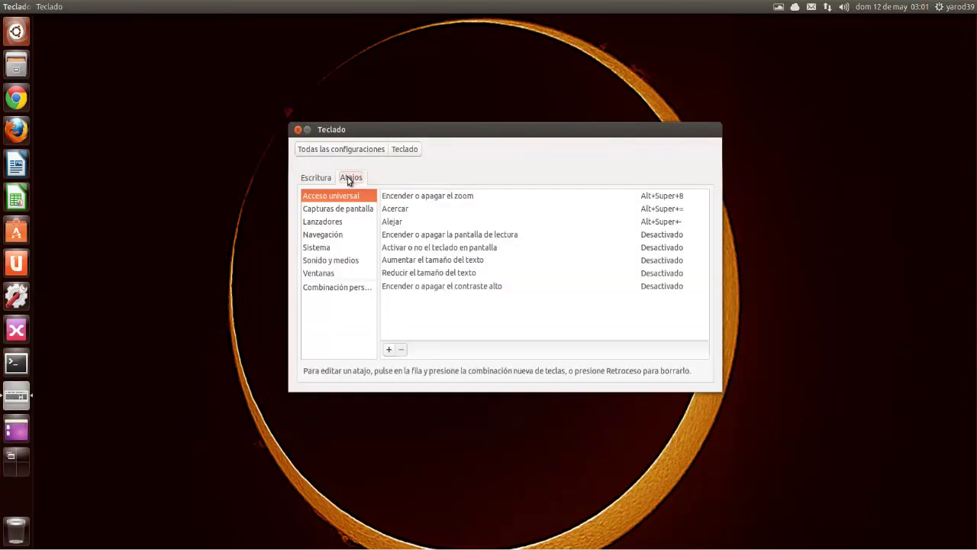
{"action": "left_click", "coordinate": [344, 287]}
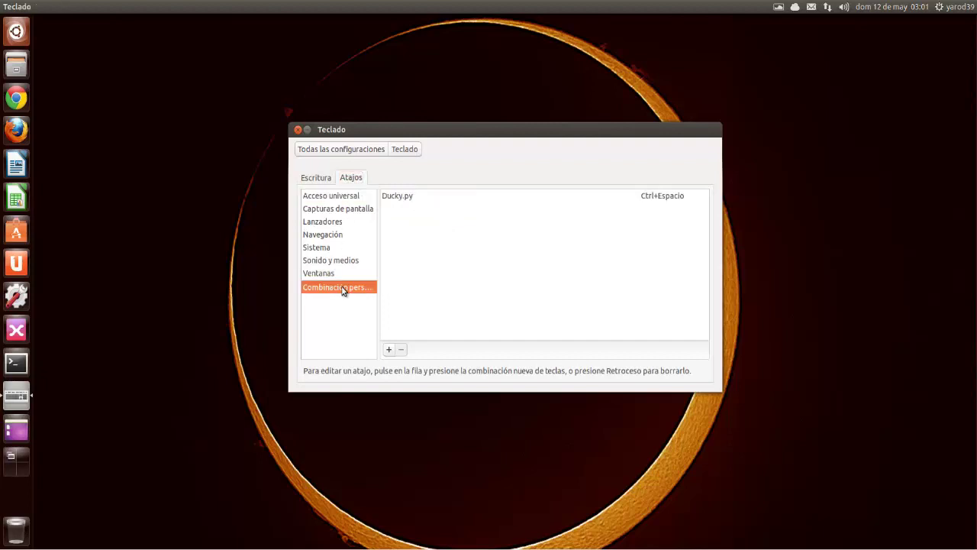
- Inspect the Ducky.py shortcut's name and full command path, apply it as is, and close the keyboard settings
{"action": "double_click", "coordinate": [398, 198]}
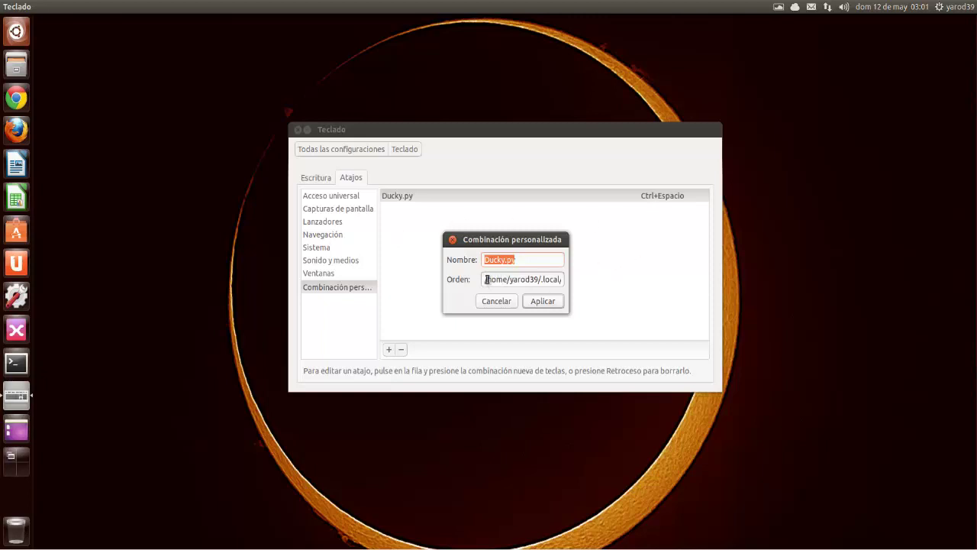
{"action": "left_click_drag", "start_coordinate": [486, 280], "coordinate": [583, 288]}
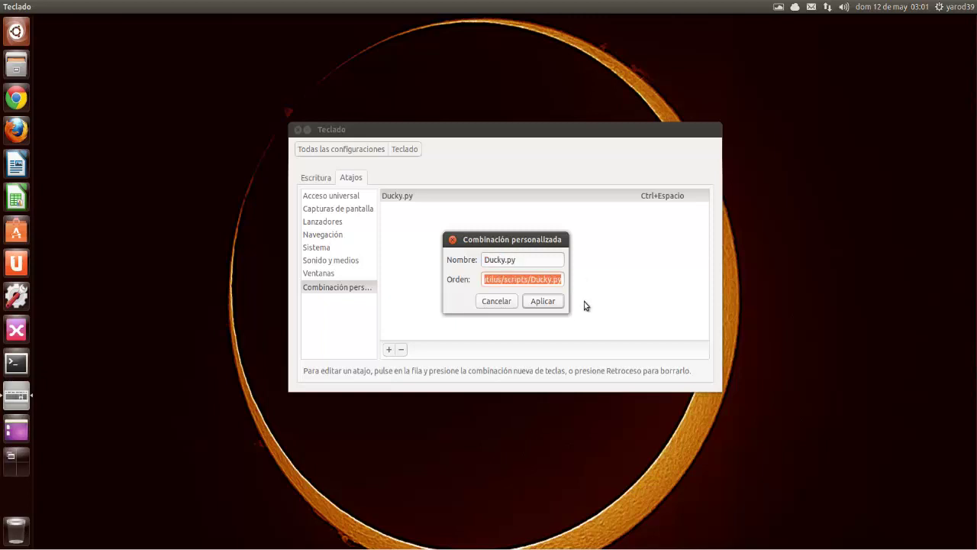
{"action": "left_click", "coordinate": [544, 301]}
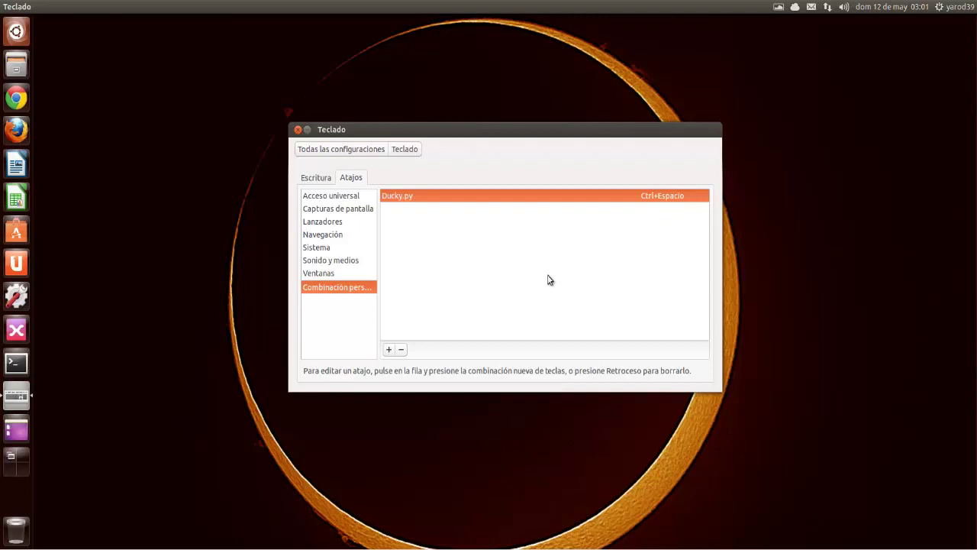
{"action": "left_click", "coordinate": [297, 130]}
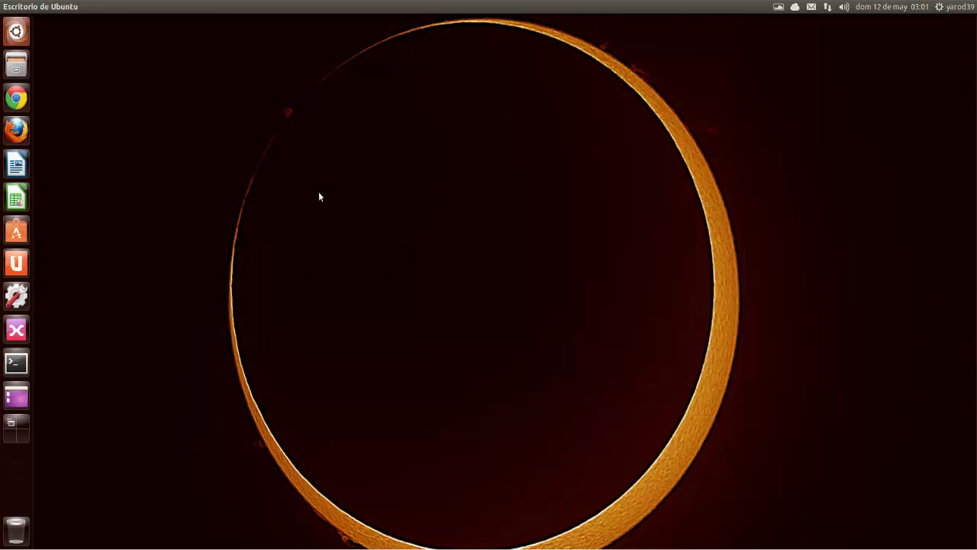
- Call up the Ducky search box, search DuckDuckGo for "coches", and close the results page
{"action": "key", "text": "ctrl+alt+d"}
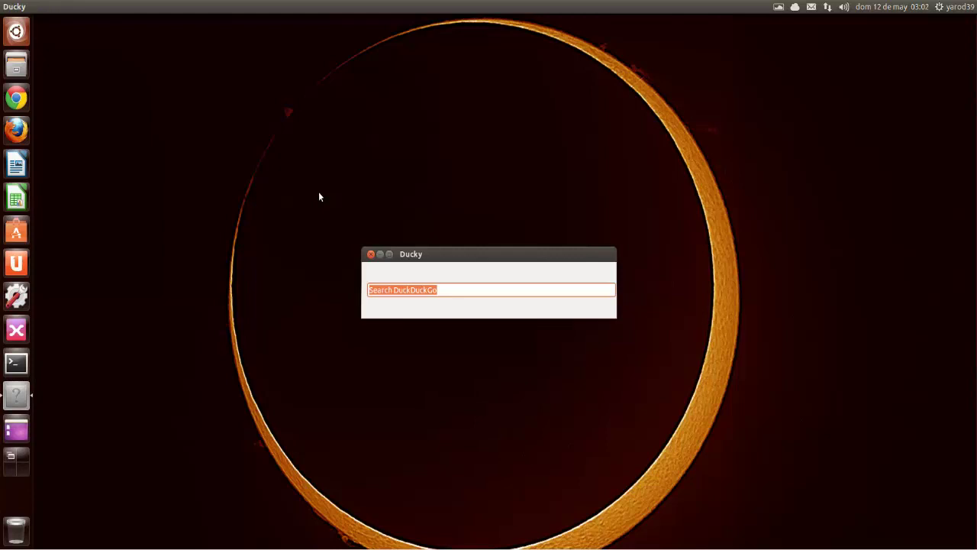
{"action": "type", "text": "coch"}
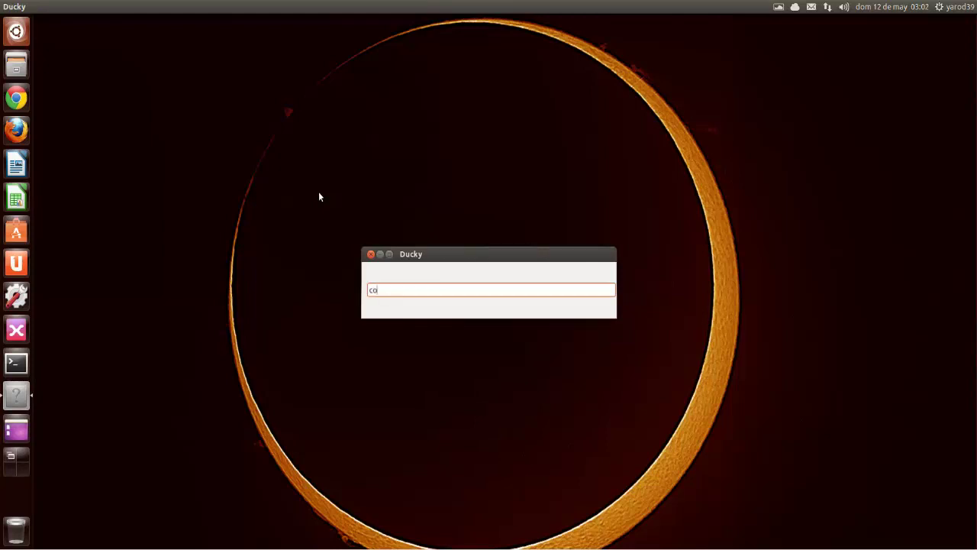
{"action": "type", "text": "es"}
{"action": "key", "text": "Return"}
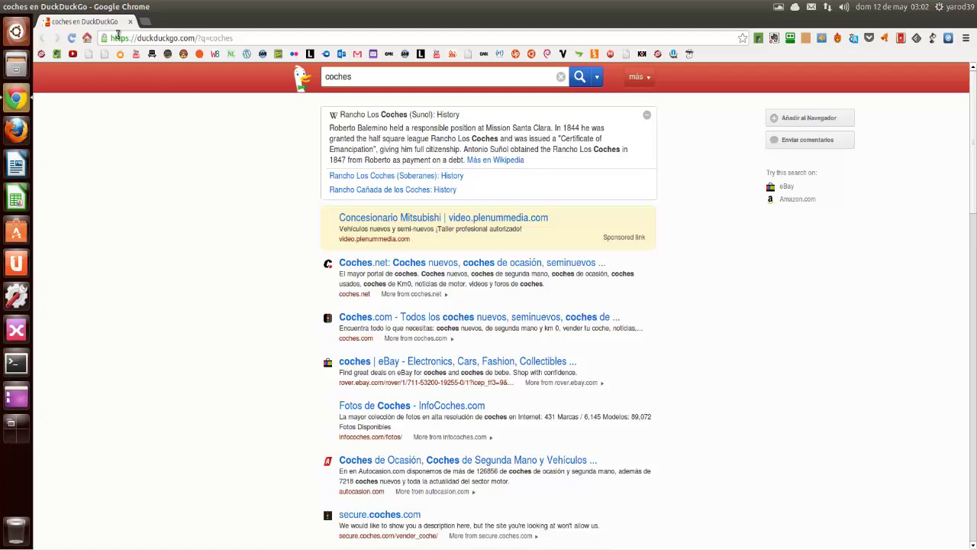
{"action": "left_click", "coordinate": [132, 21]}
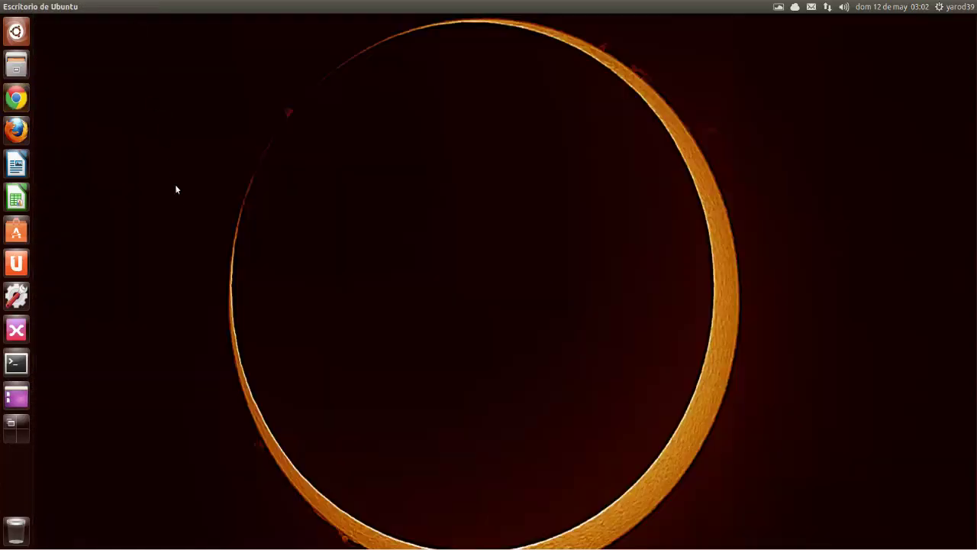